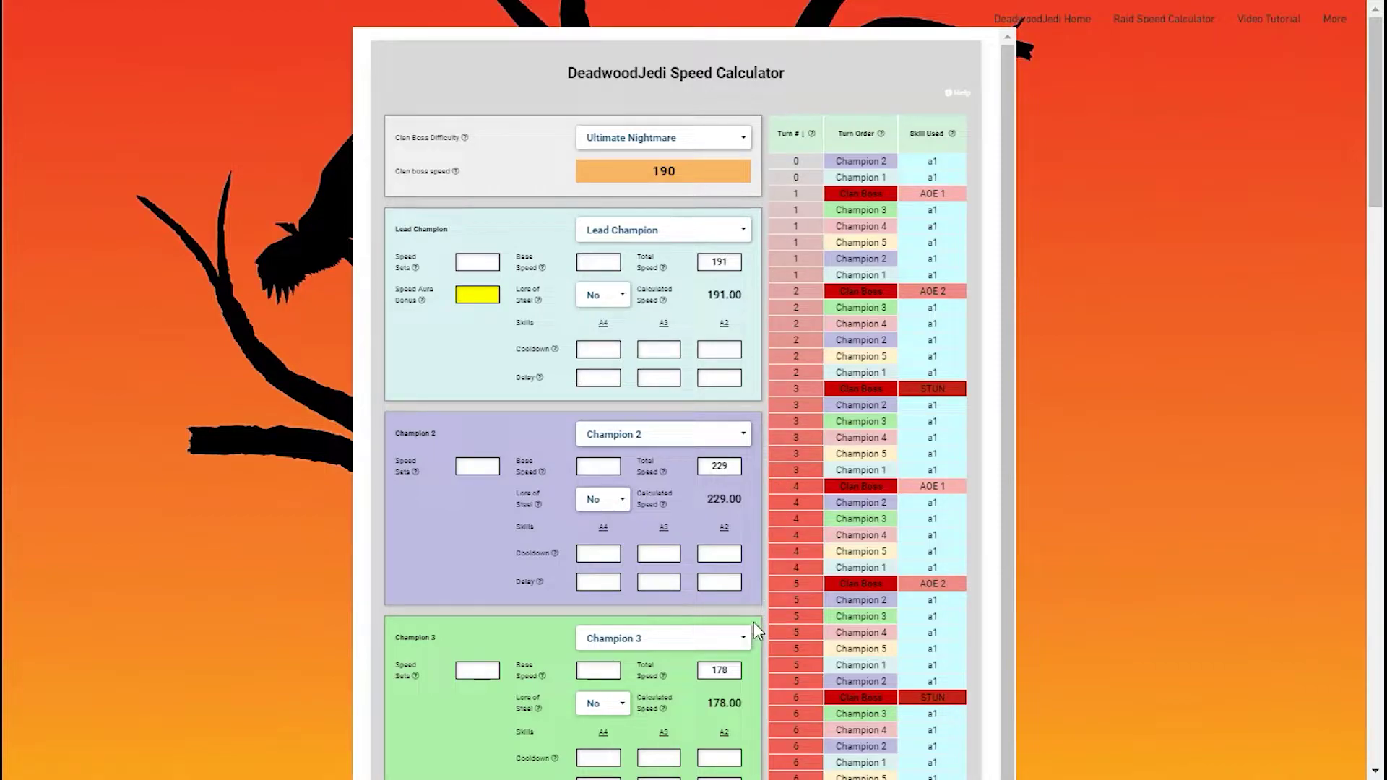
Give the Lead Champion base speed 95 and 1 speed set.
scroll(756, 616, "down", 5)
scroll(756, 611, "down", 1)
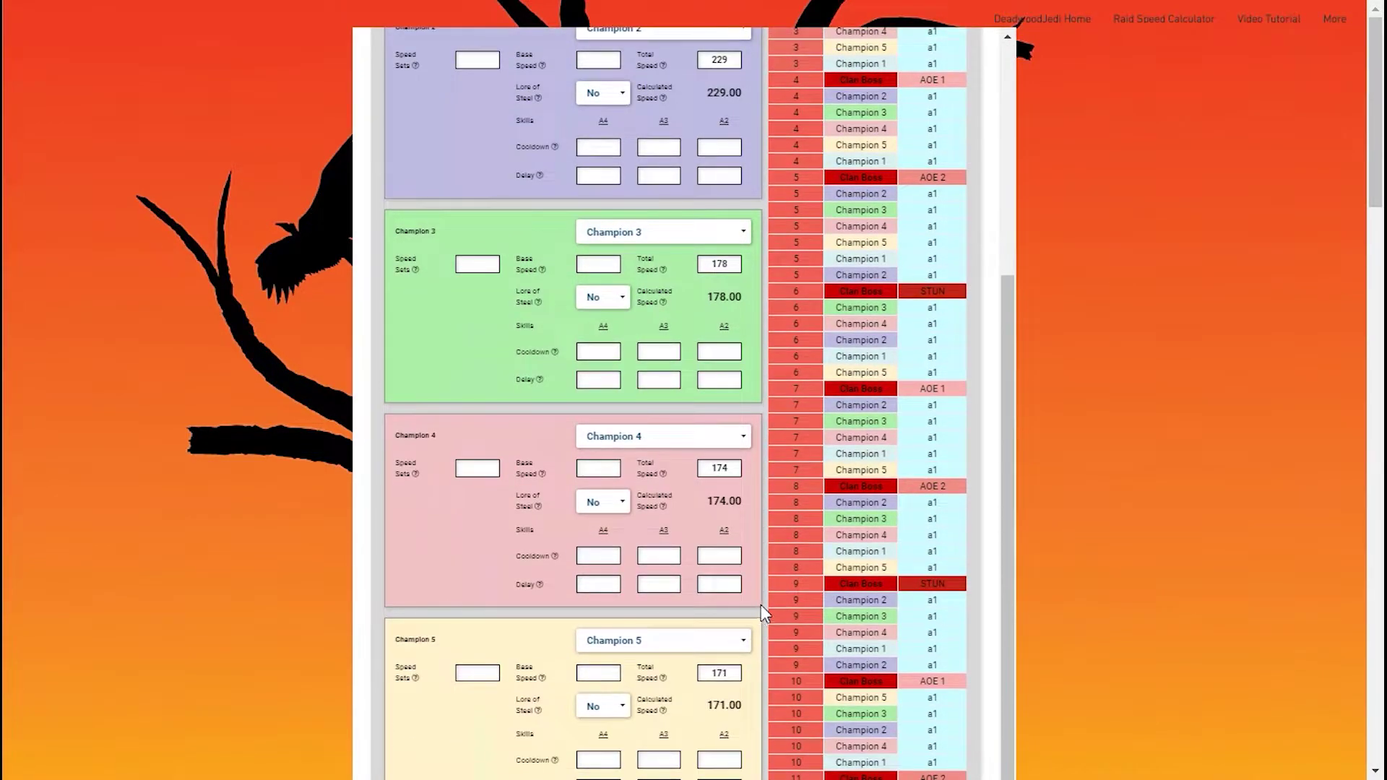
scroll(769, 589, "up", 5)
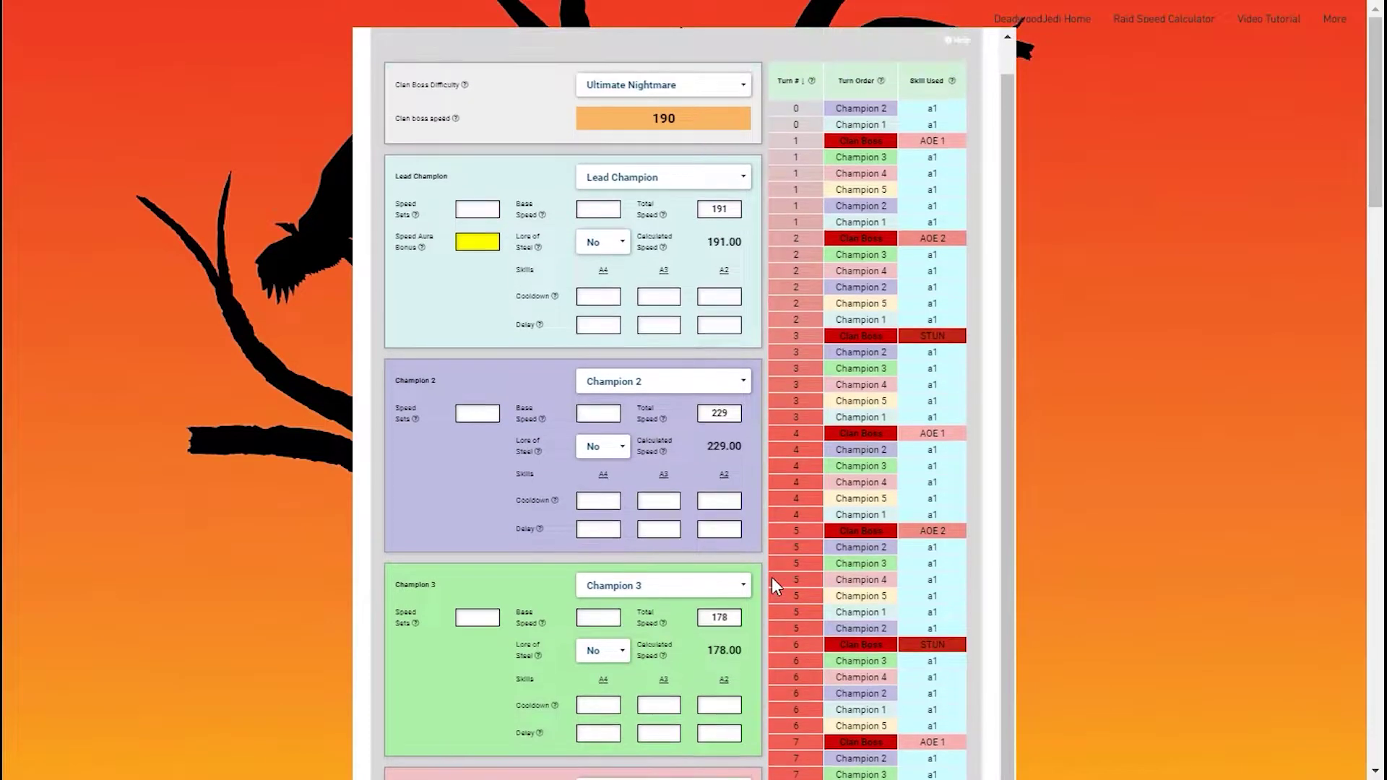
scroll(771, 578, "up", 1)
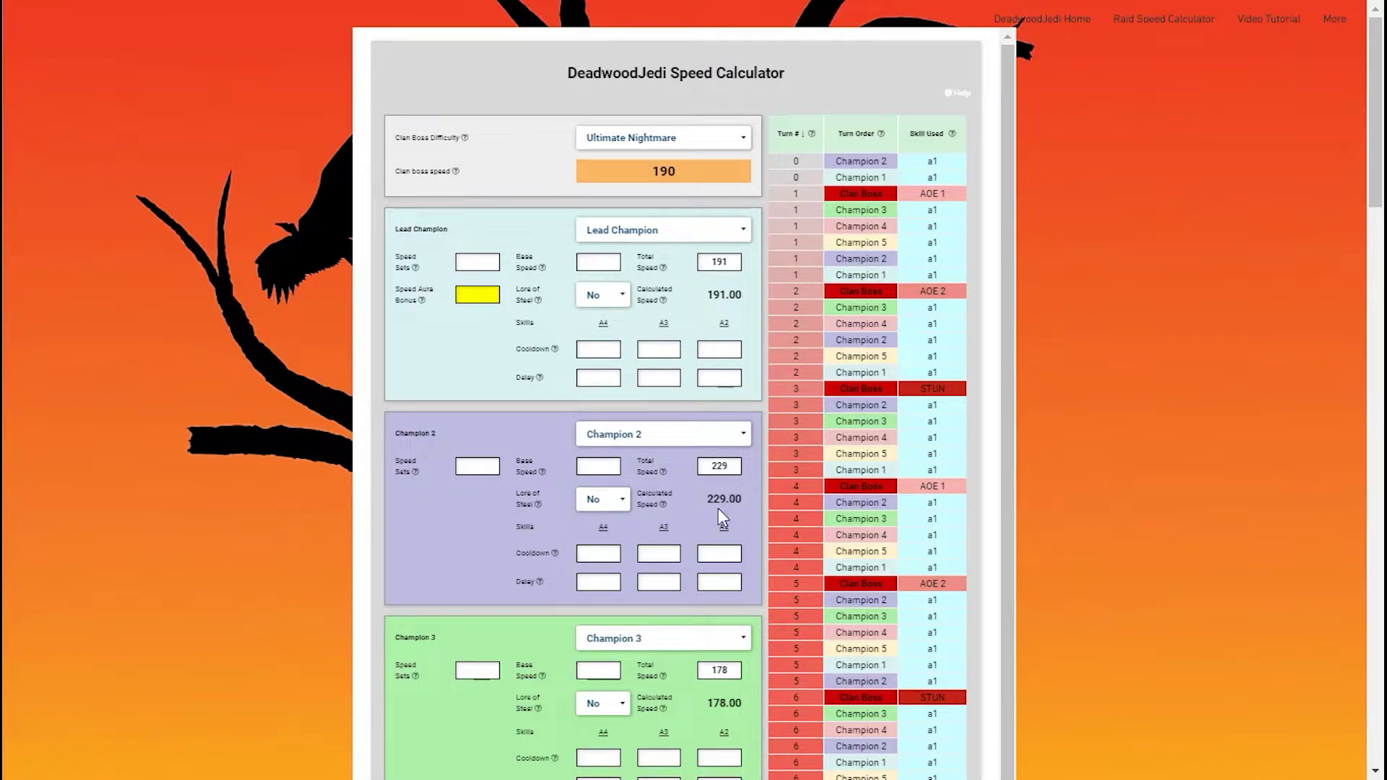
scroll(868, 499, "down", 3)
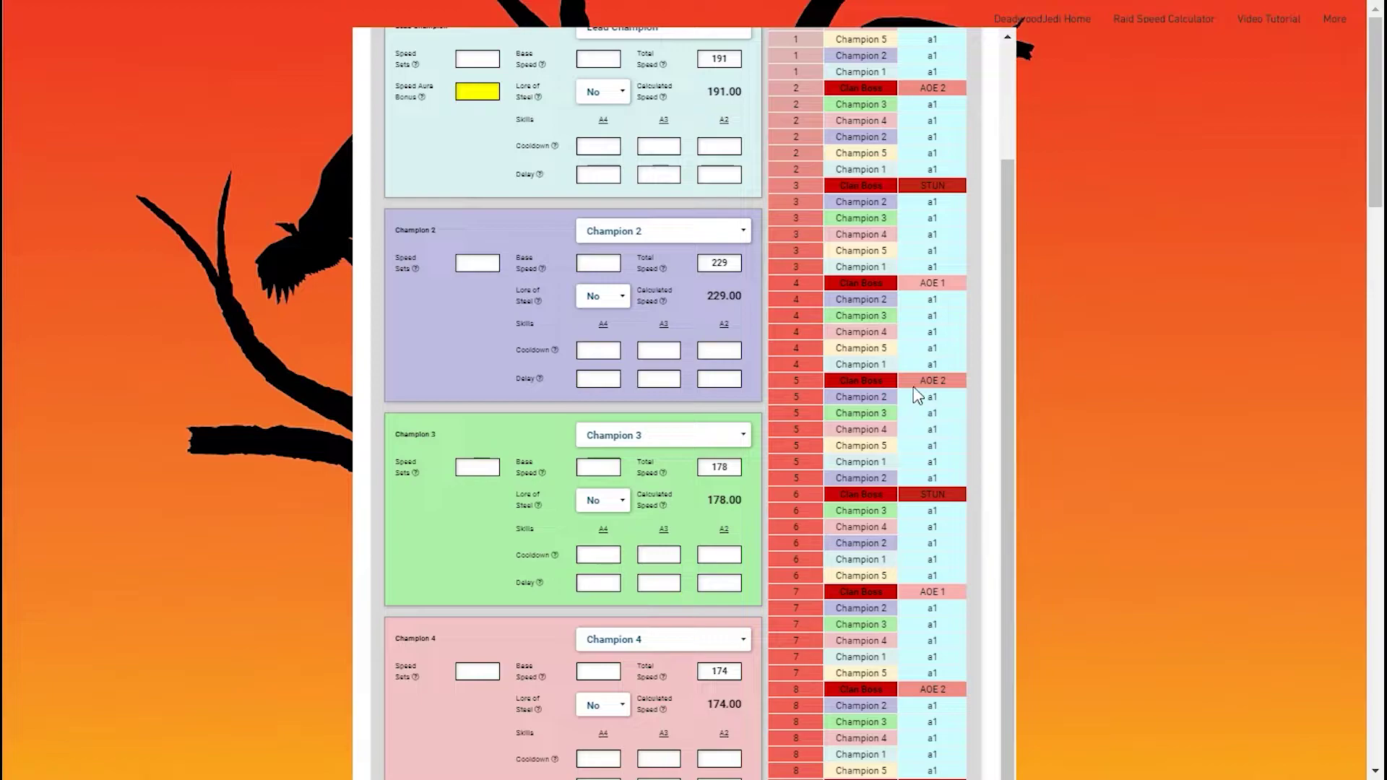
scroll(915, 469, "down", 5)
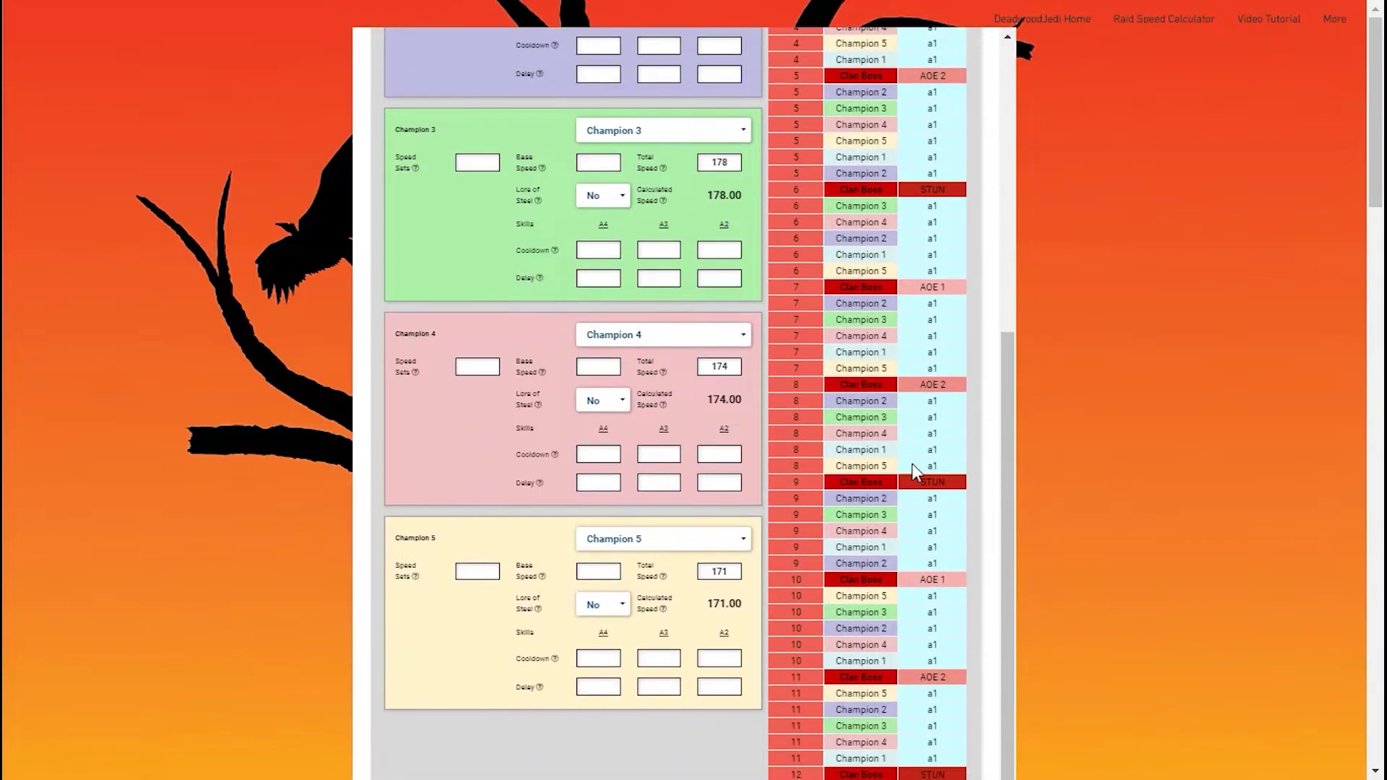
scroll(903, 520, "down", 2)
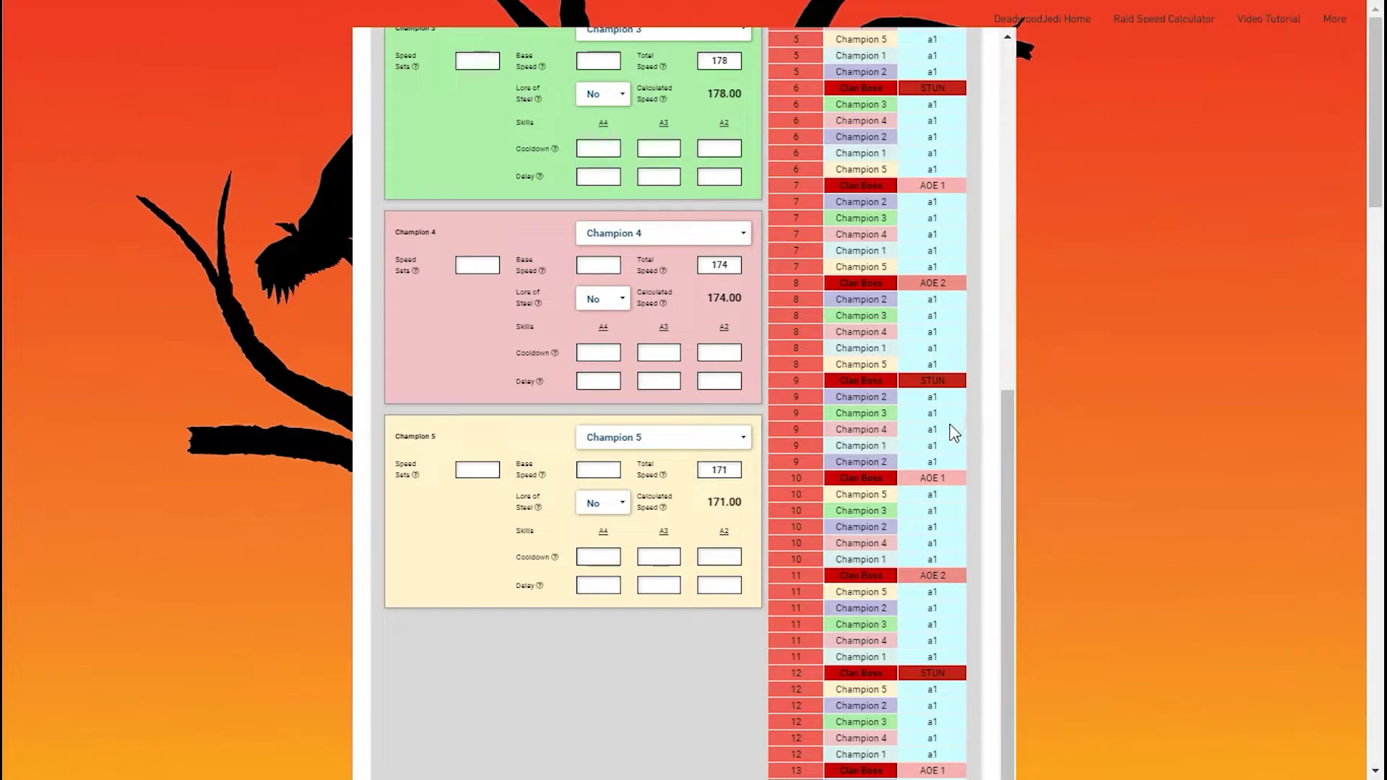
scroll(944, 430, "down", 3)
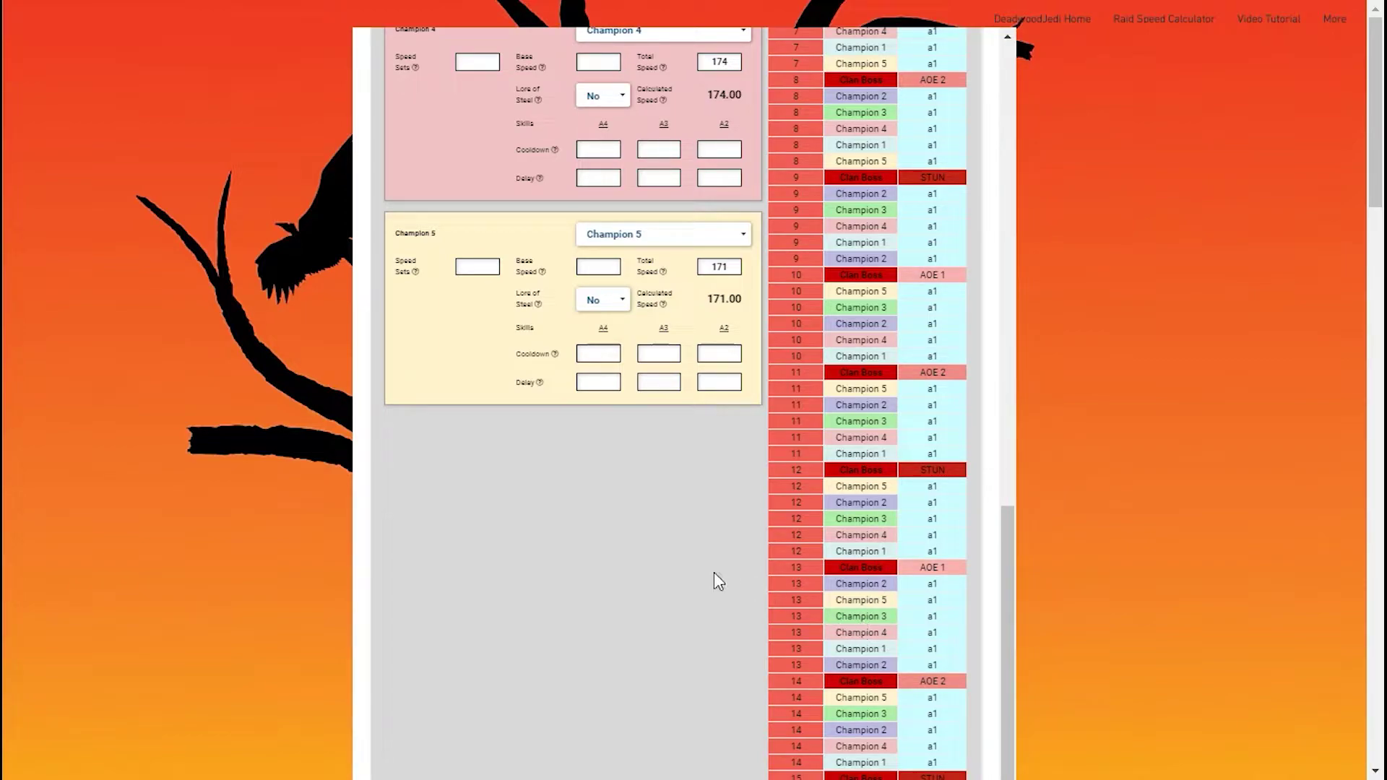
scroll(745, 473, "up", 2)
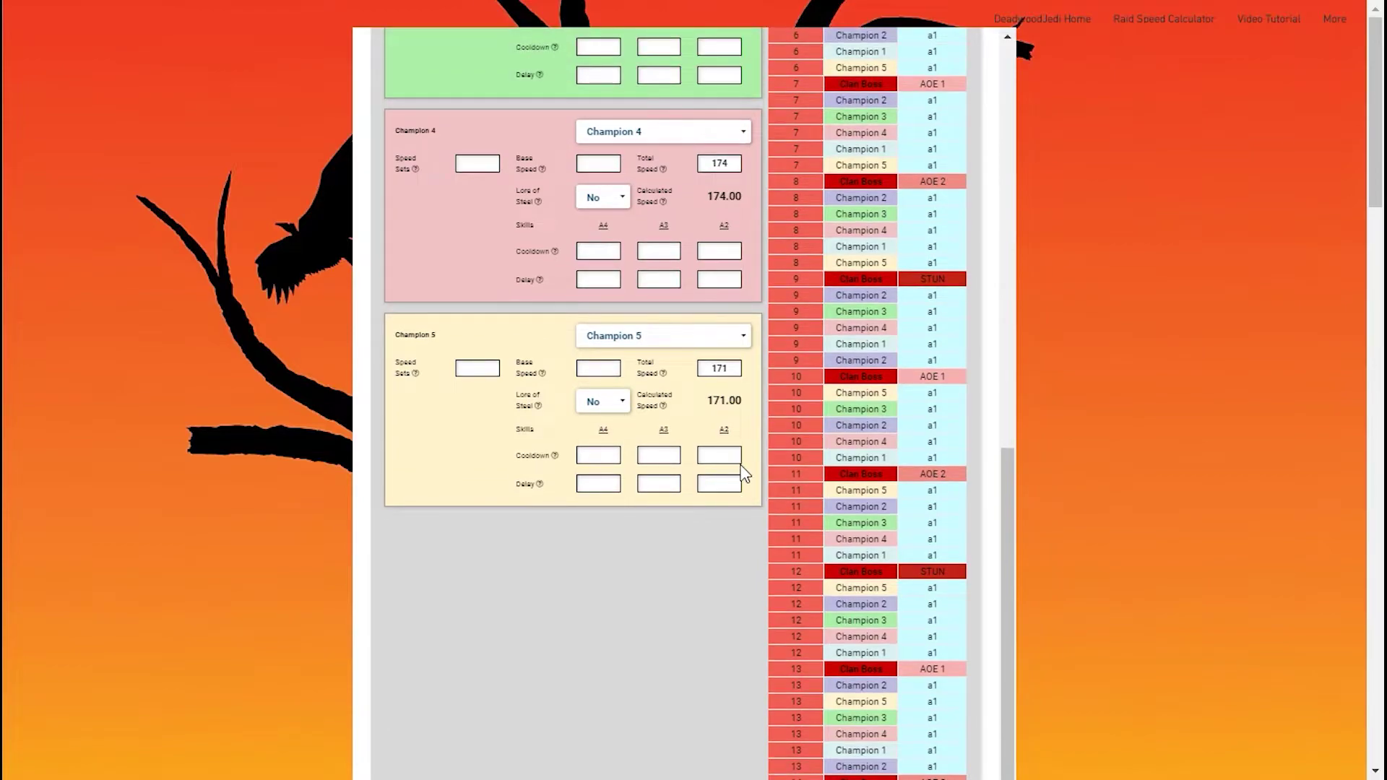
scroll(743, 472, "up", 7)
scroll(742, 470, "up", 2)
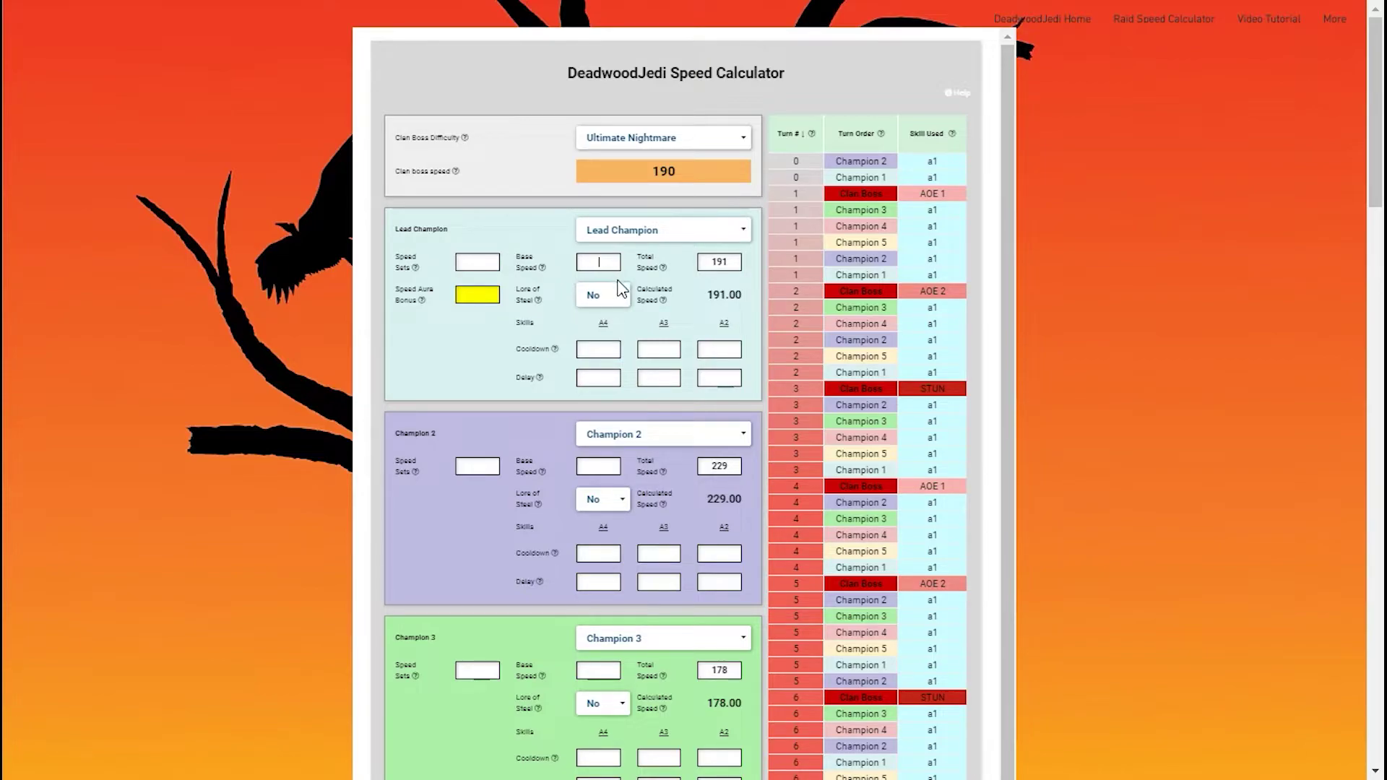
mouse_move(663, 303)
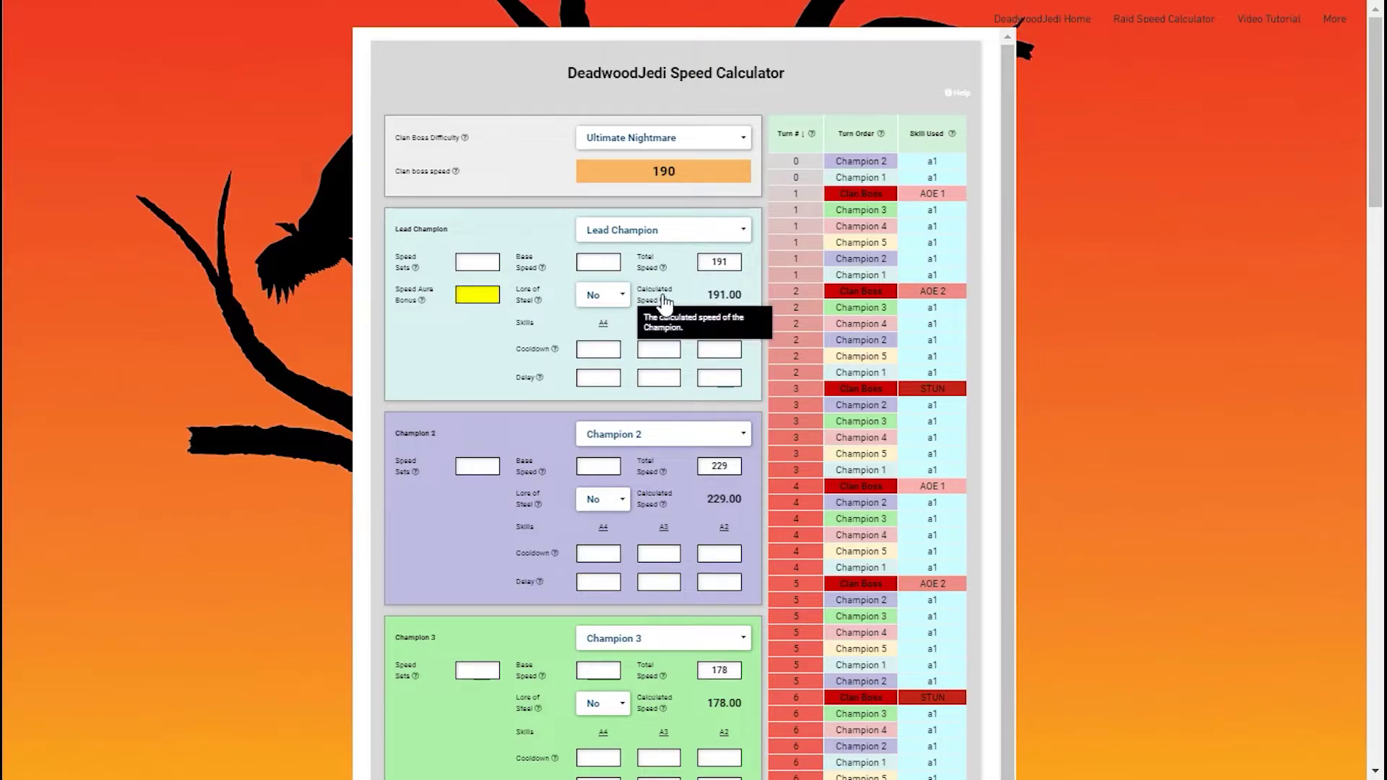
type("95")
left_click(479, 262)
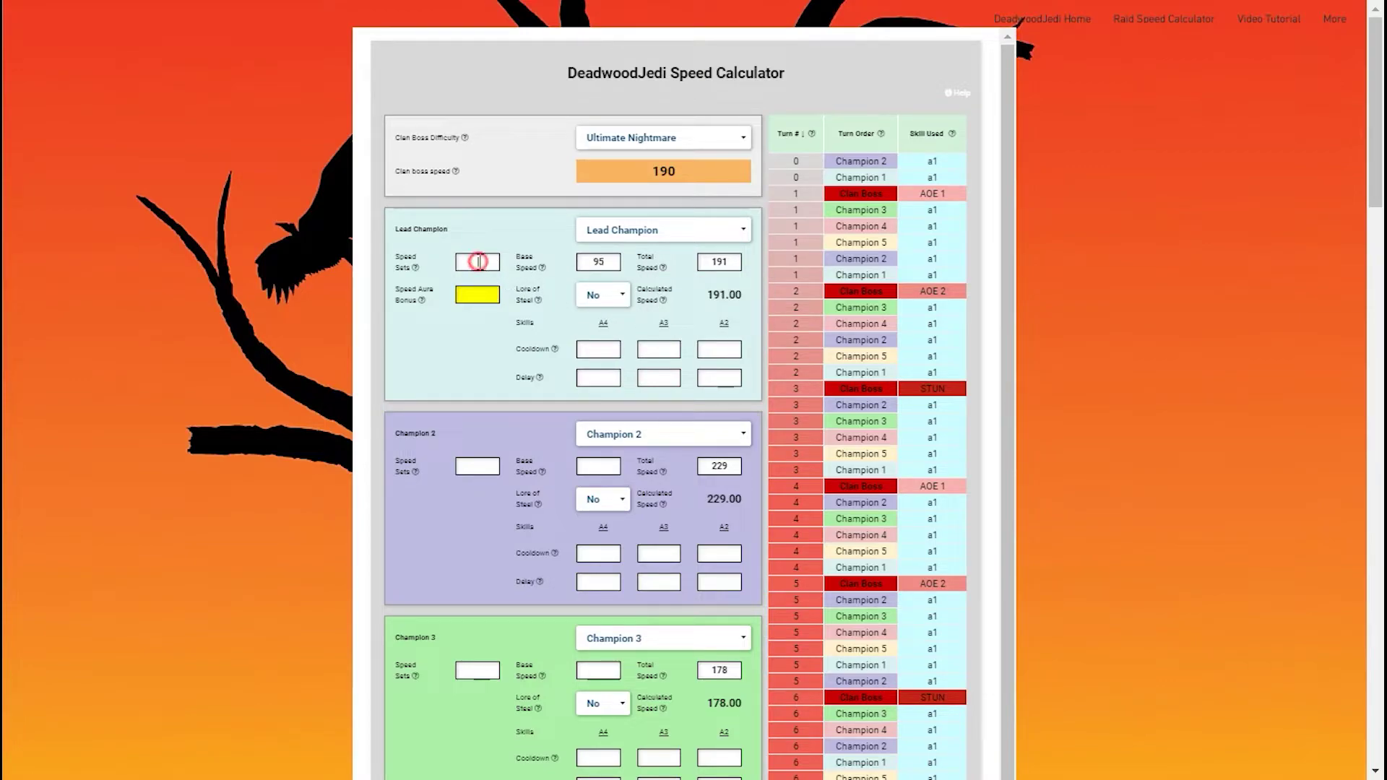
type("1")
Give Champion 2 base speed 111, 1 speed set, and Lore of Steel set to Yes.
scroll(753, 458, "down", 3)
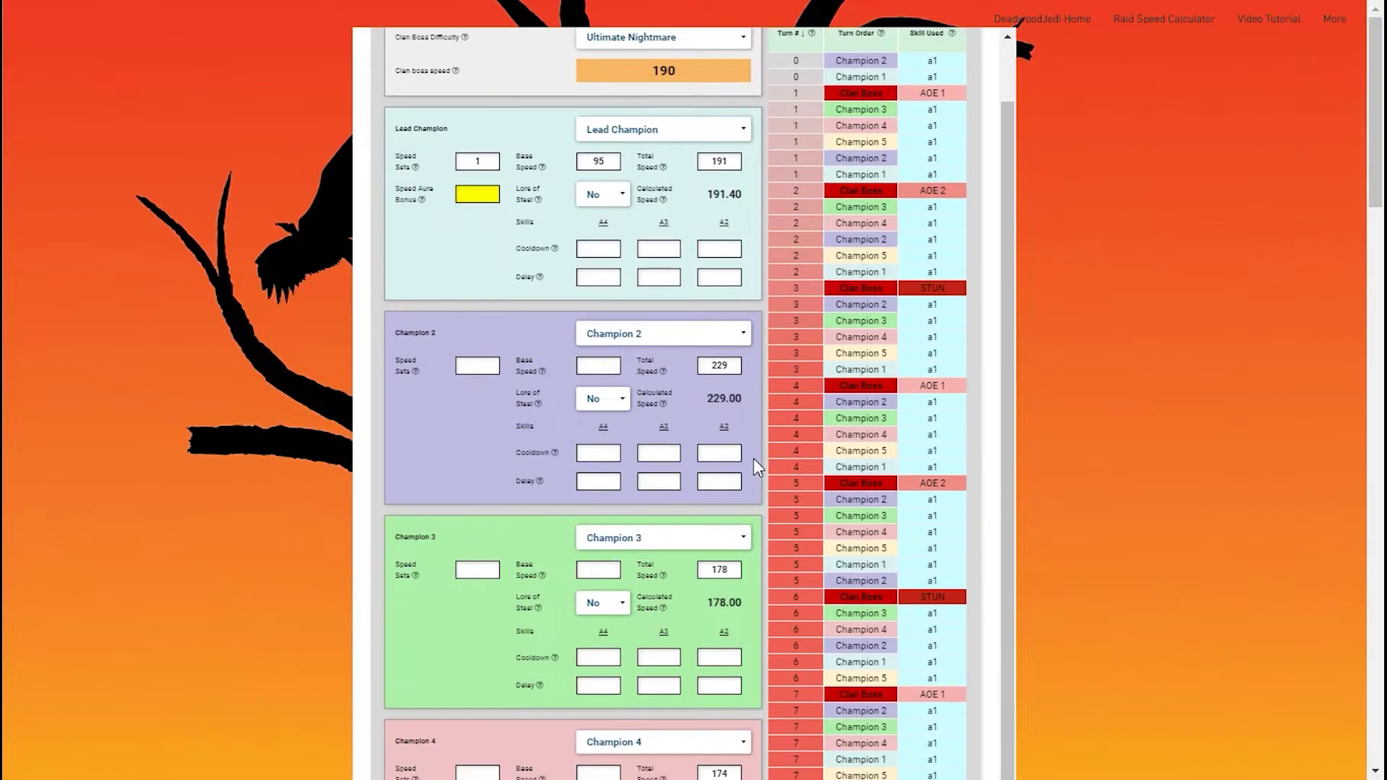
left_click(580, 261)
type("11")
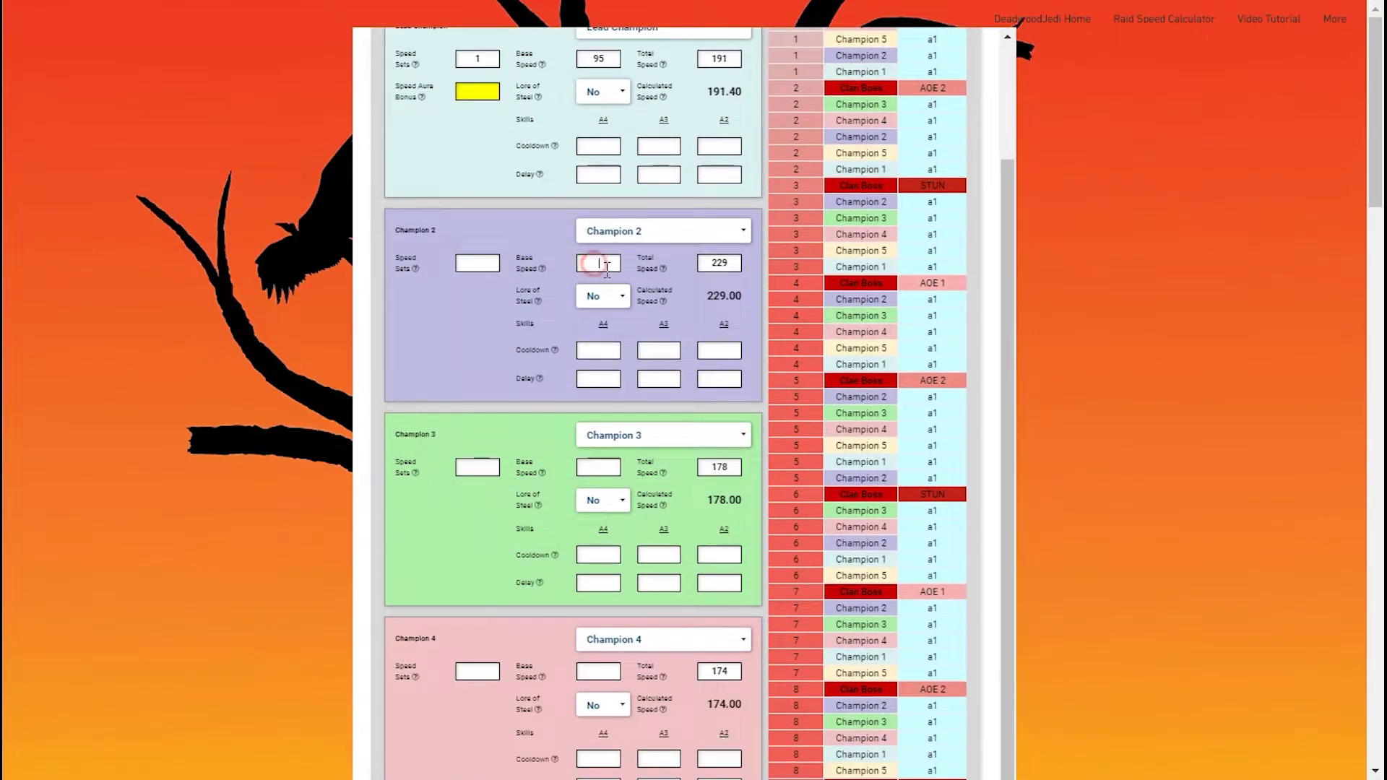
type("1")
left_click(484, 265)
type("11")
left_click(603, 296)
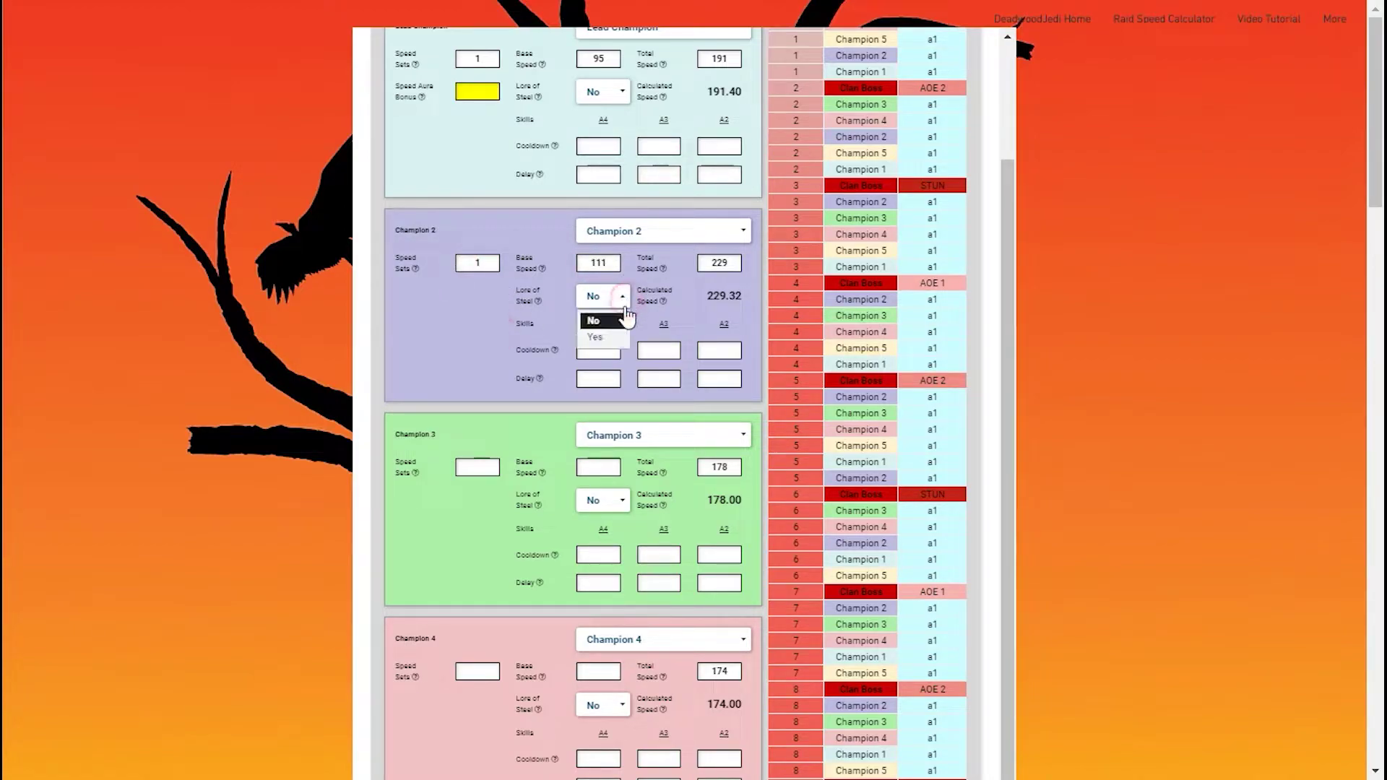
left_click(598, 344)
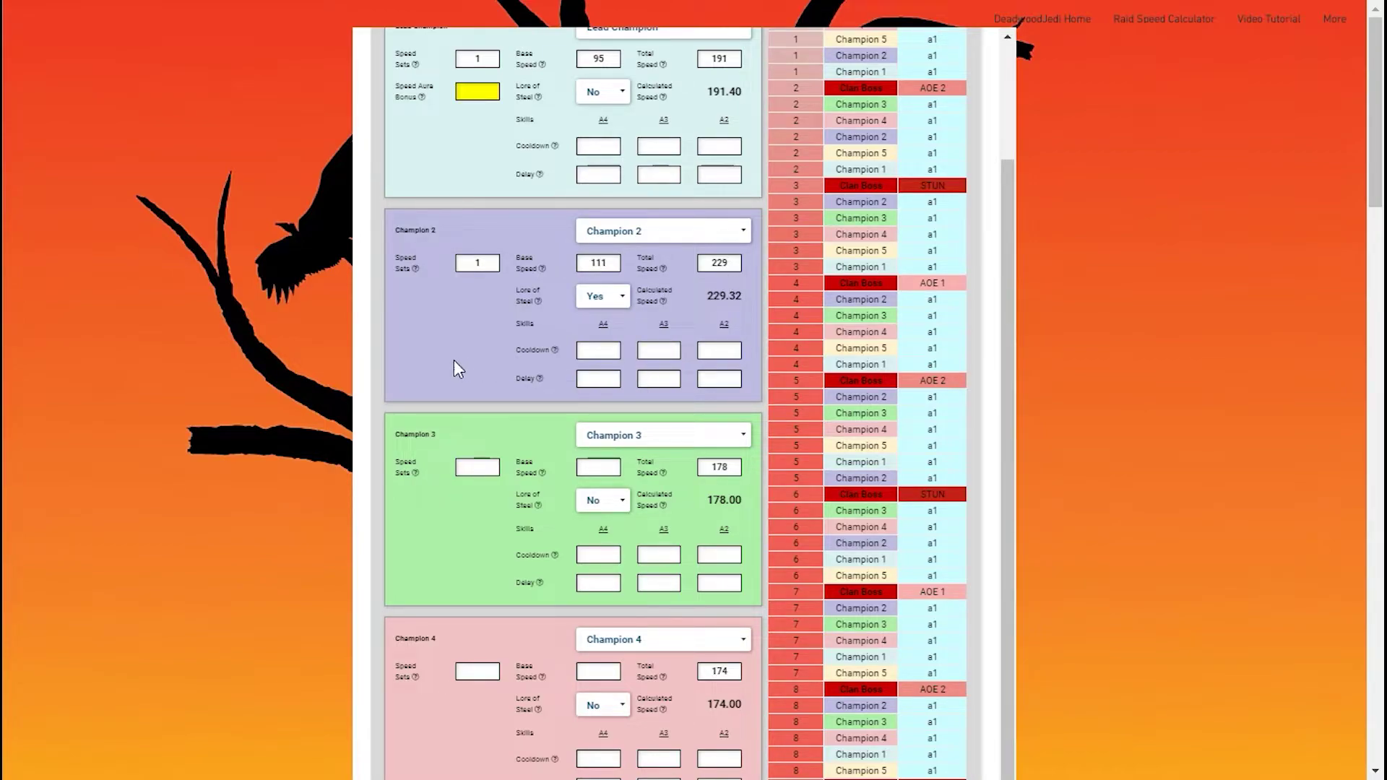
Give Champion 3 base speed 91 and 1 speed set, calculating 177.92.
scroll(457, 366, "down", 3)
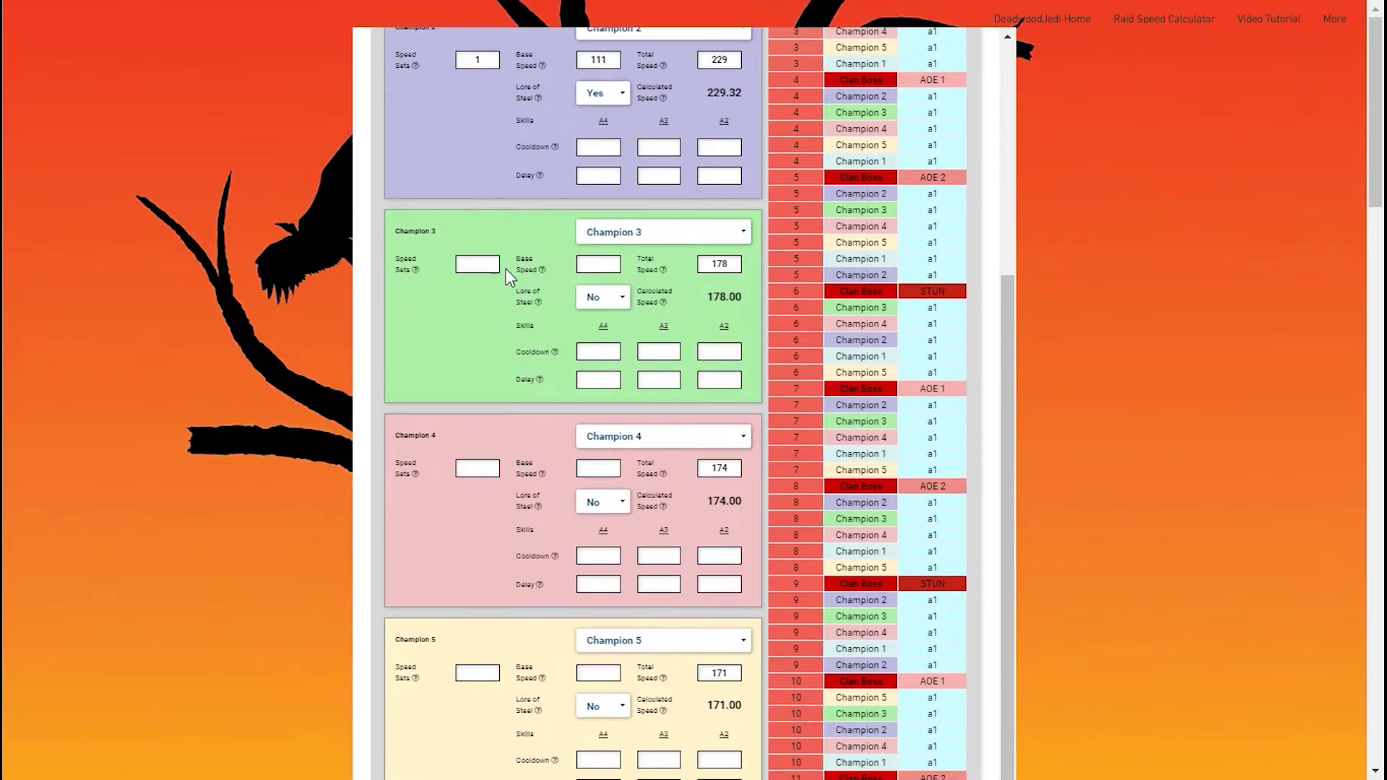
left_click(607, 266)
type("91")
left_click(477, 265)
type("1")
left_click(457, 355)
scroll(587, 379, "down", 1)
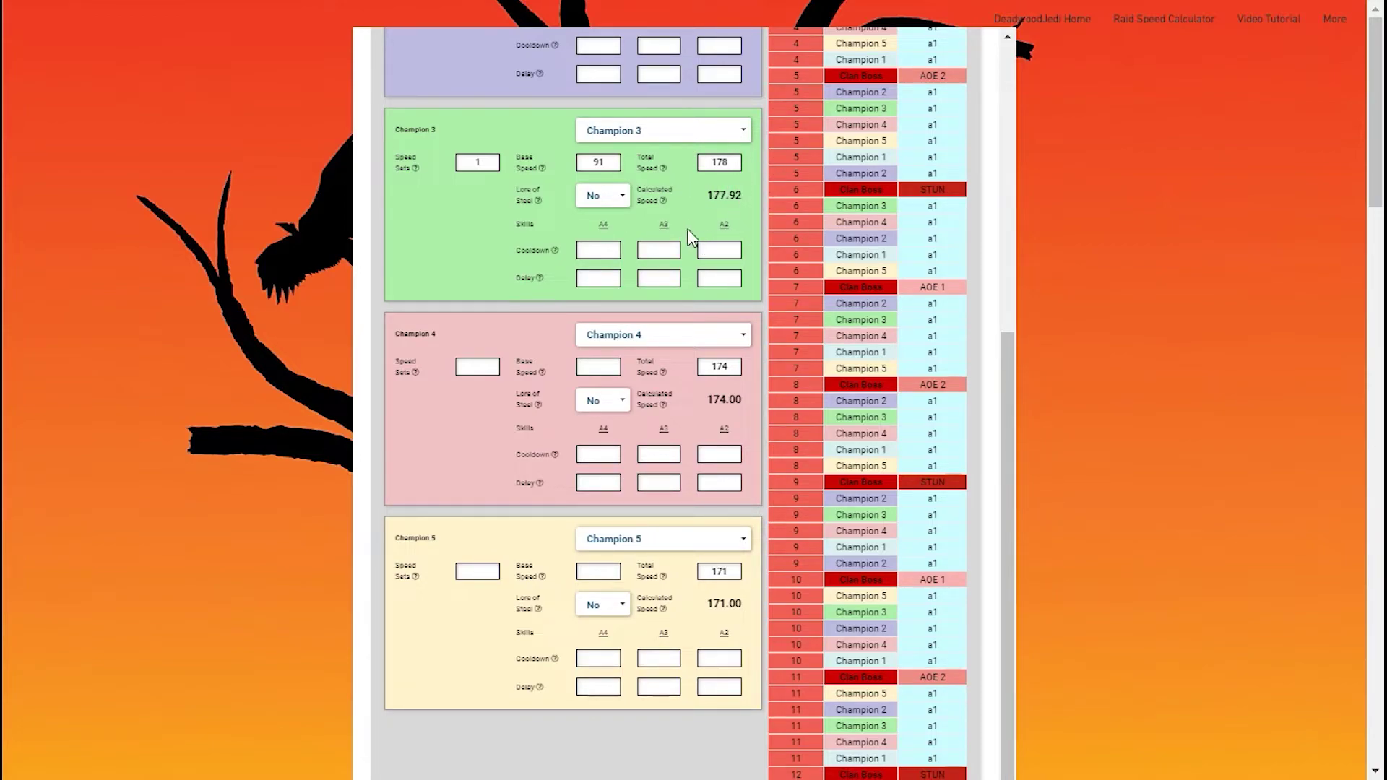
Enter base speed 102 for Champion 4 and 104 for Champion 5.
scroll(588, 401, "down", 3)
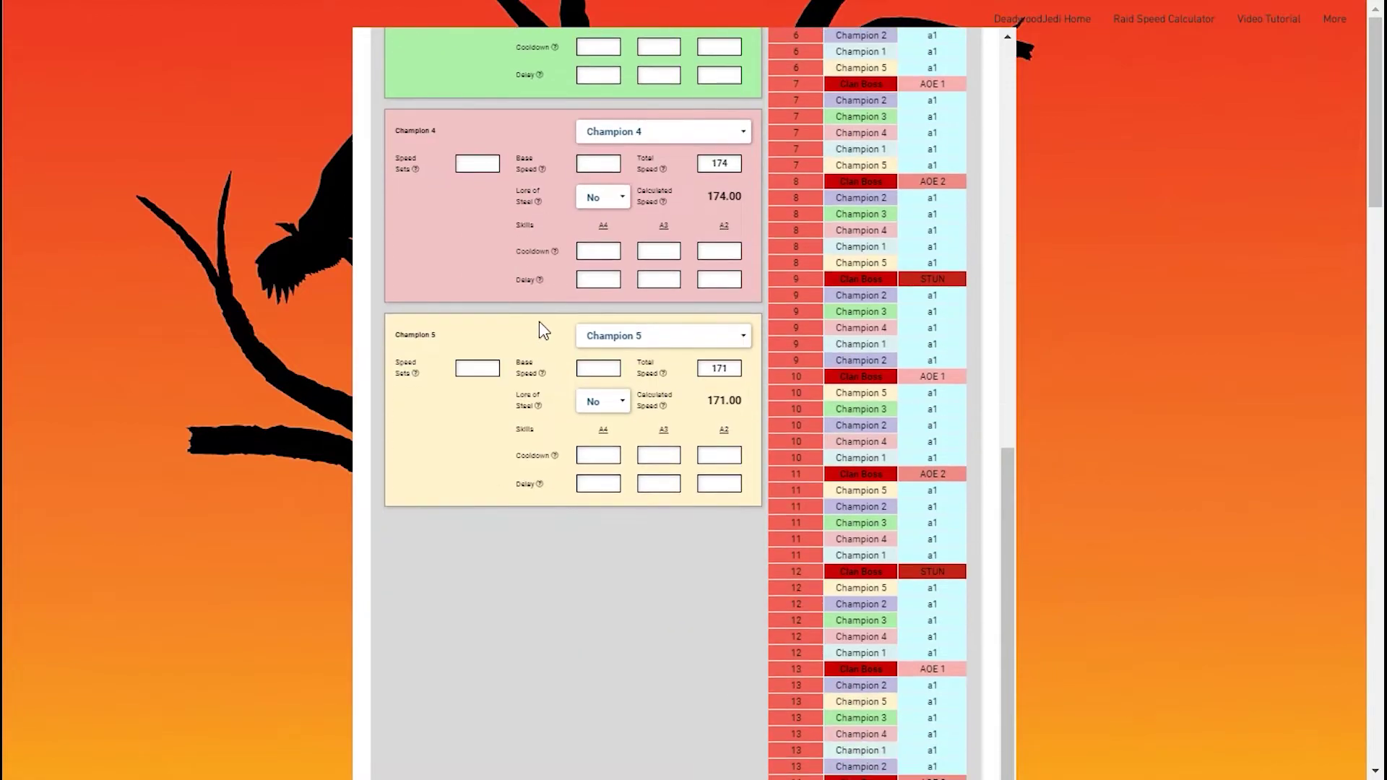
left_click(599, 165)
type("102")
left_click(598, 369)
type("104")
Give Champion 5 one speed set, clearing and re-entering it, so it calculates 171.48.
left_click(477, 369)
type("1")
left_click(456, 428)
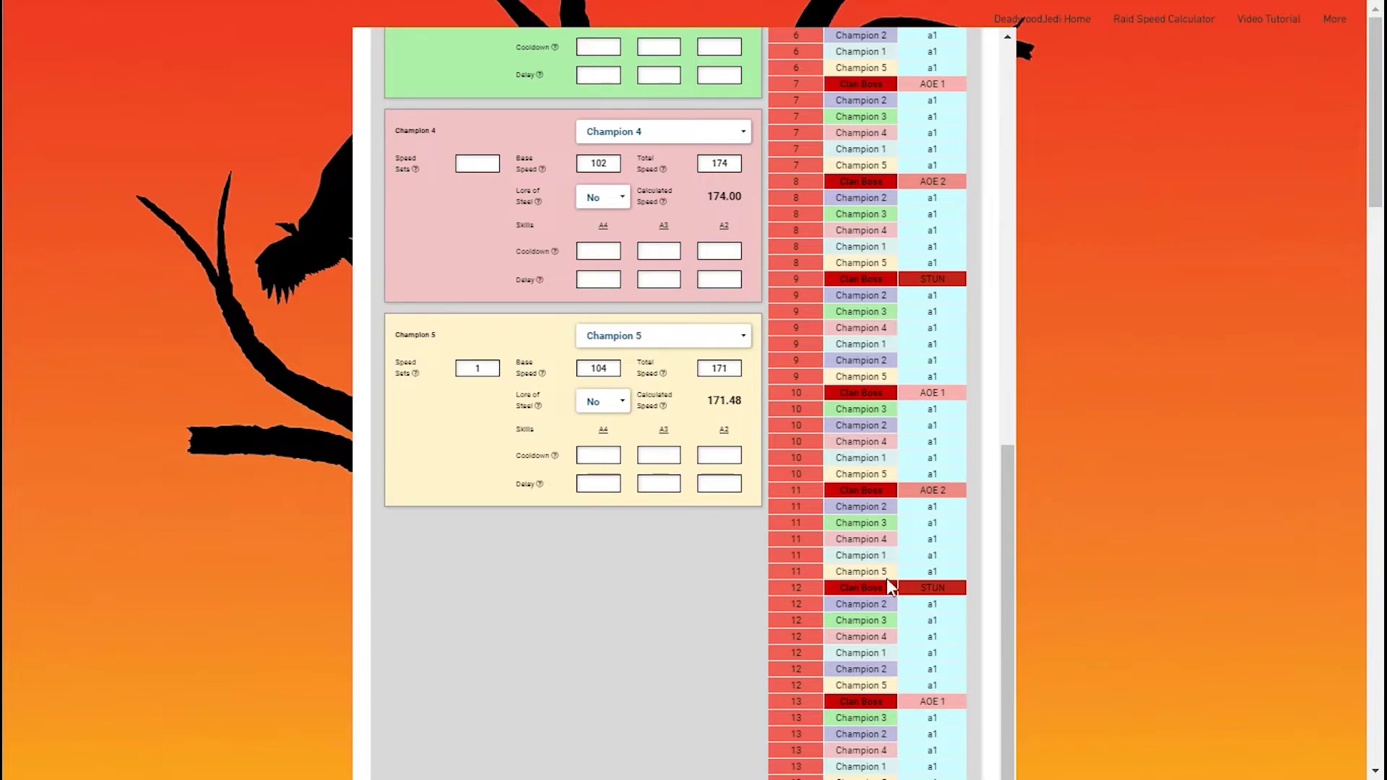
left_click(477, 369)
key("BackSpace")
left_click(484, 469)
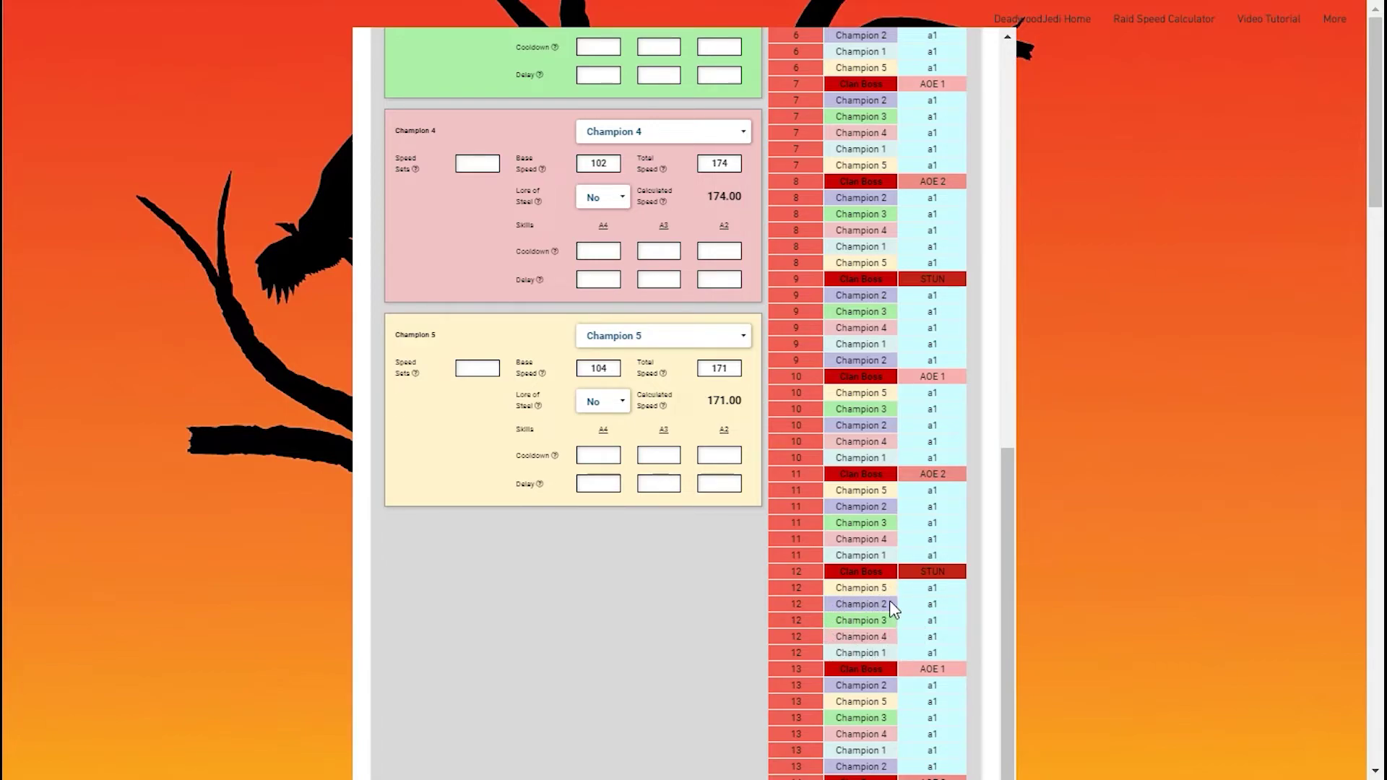
left_click(486, 368)
type("1")
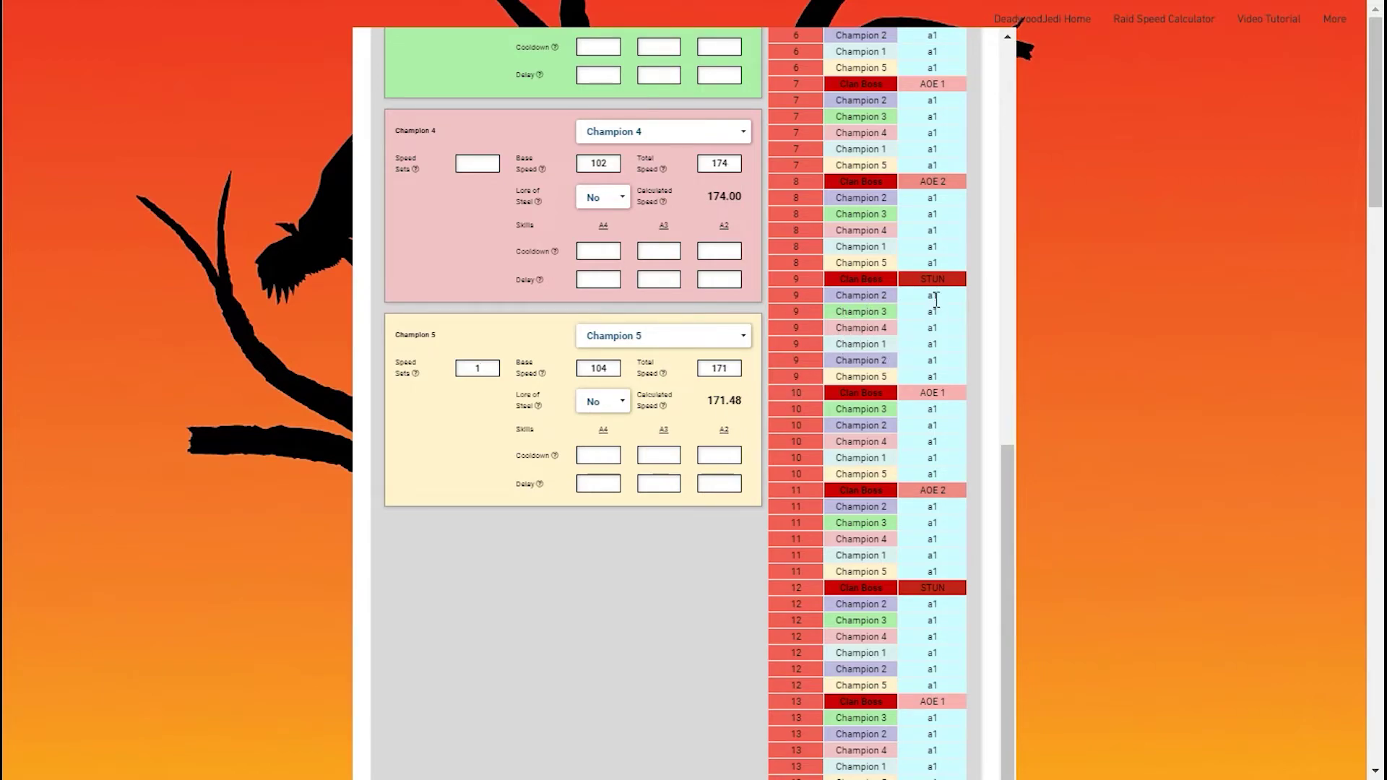
scroll(905, 410, "down", 1)
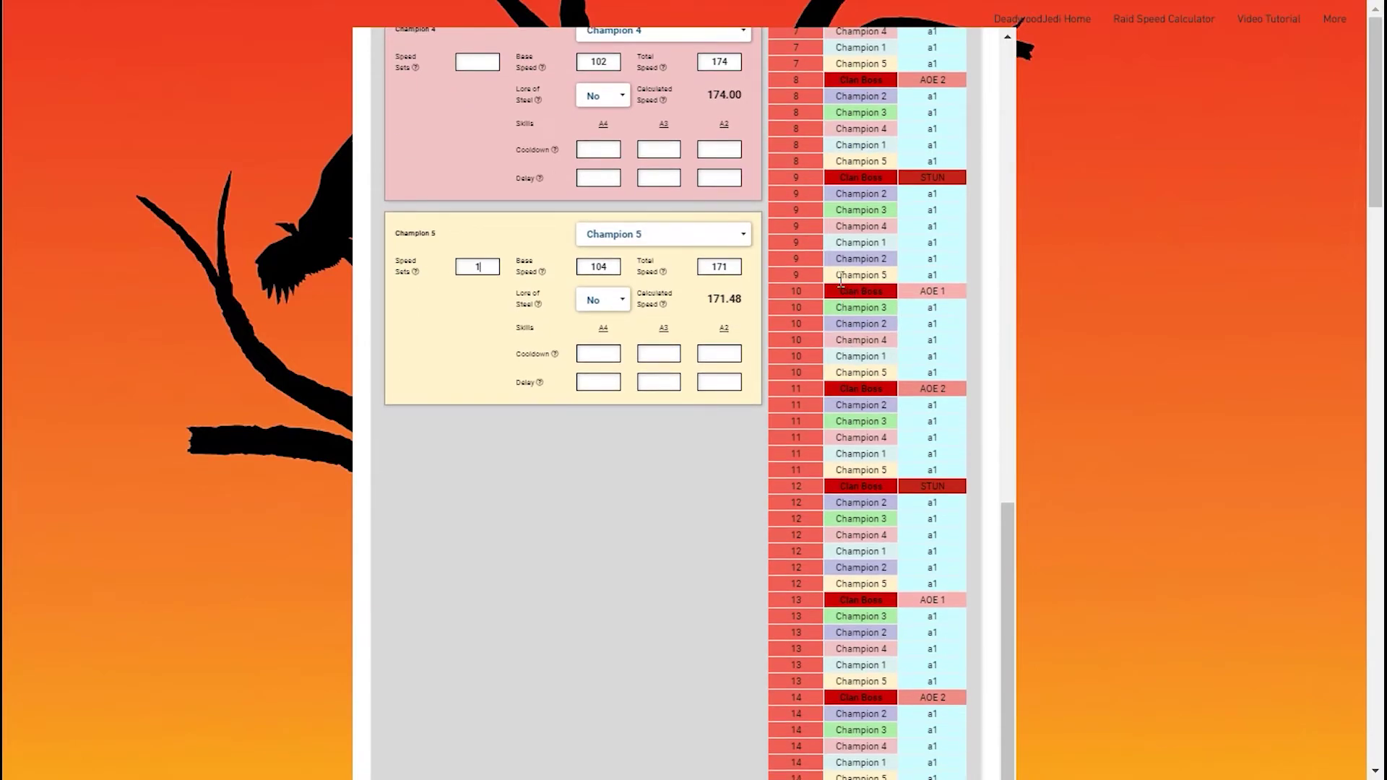
scroll(905, 351, "down", 3)
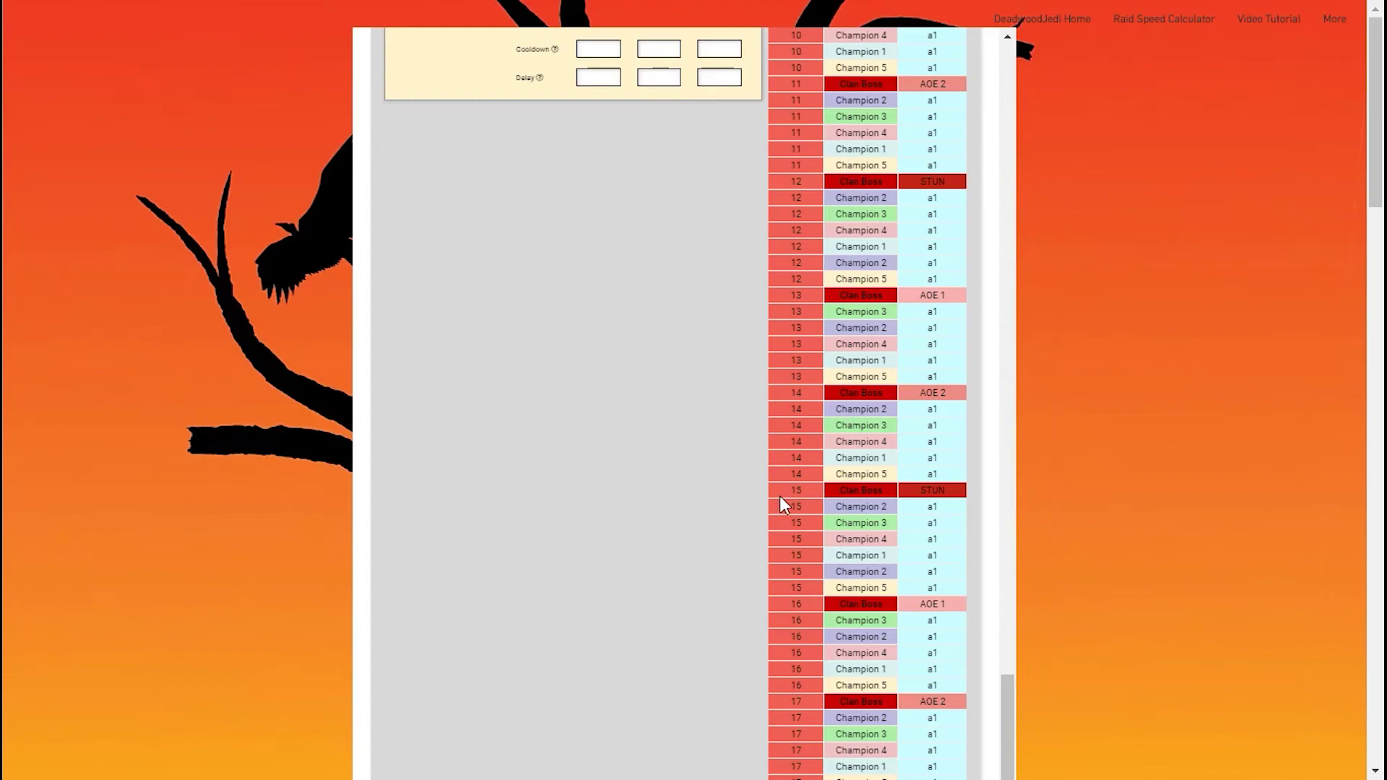
scroll(779, 495, "up", 15)
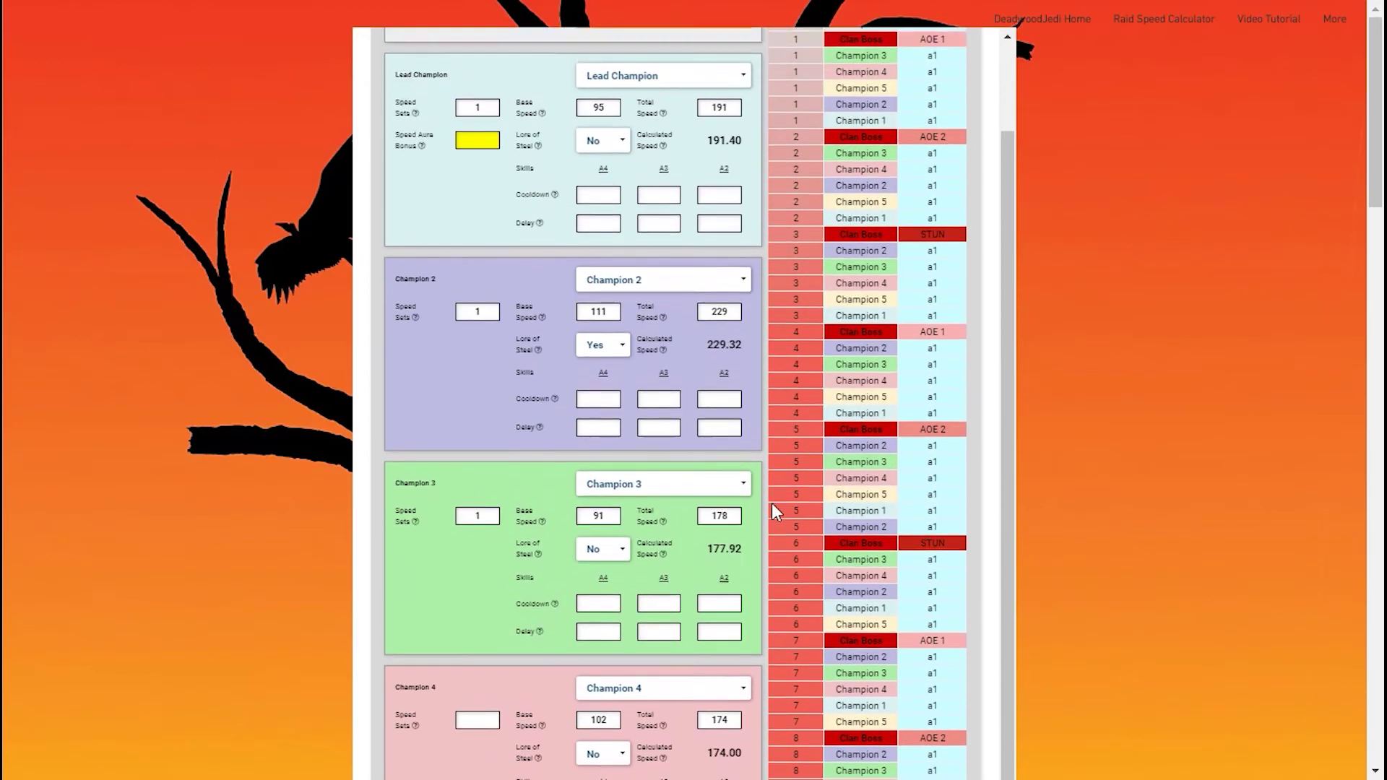
scroll(773, 503, "up", 2)
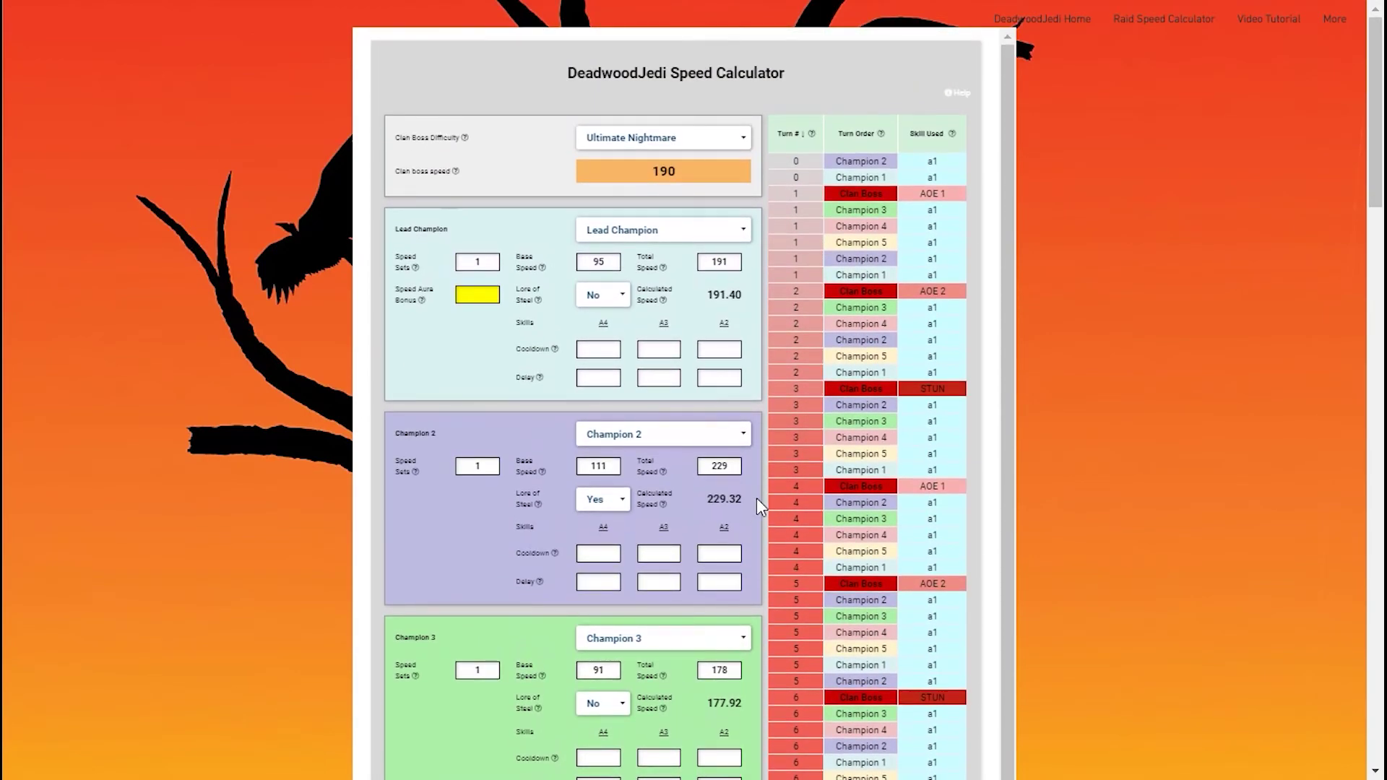